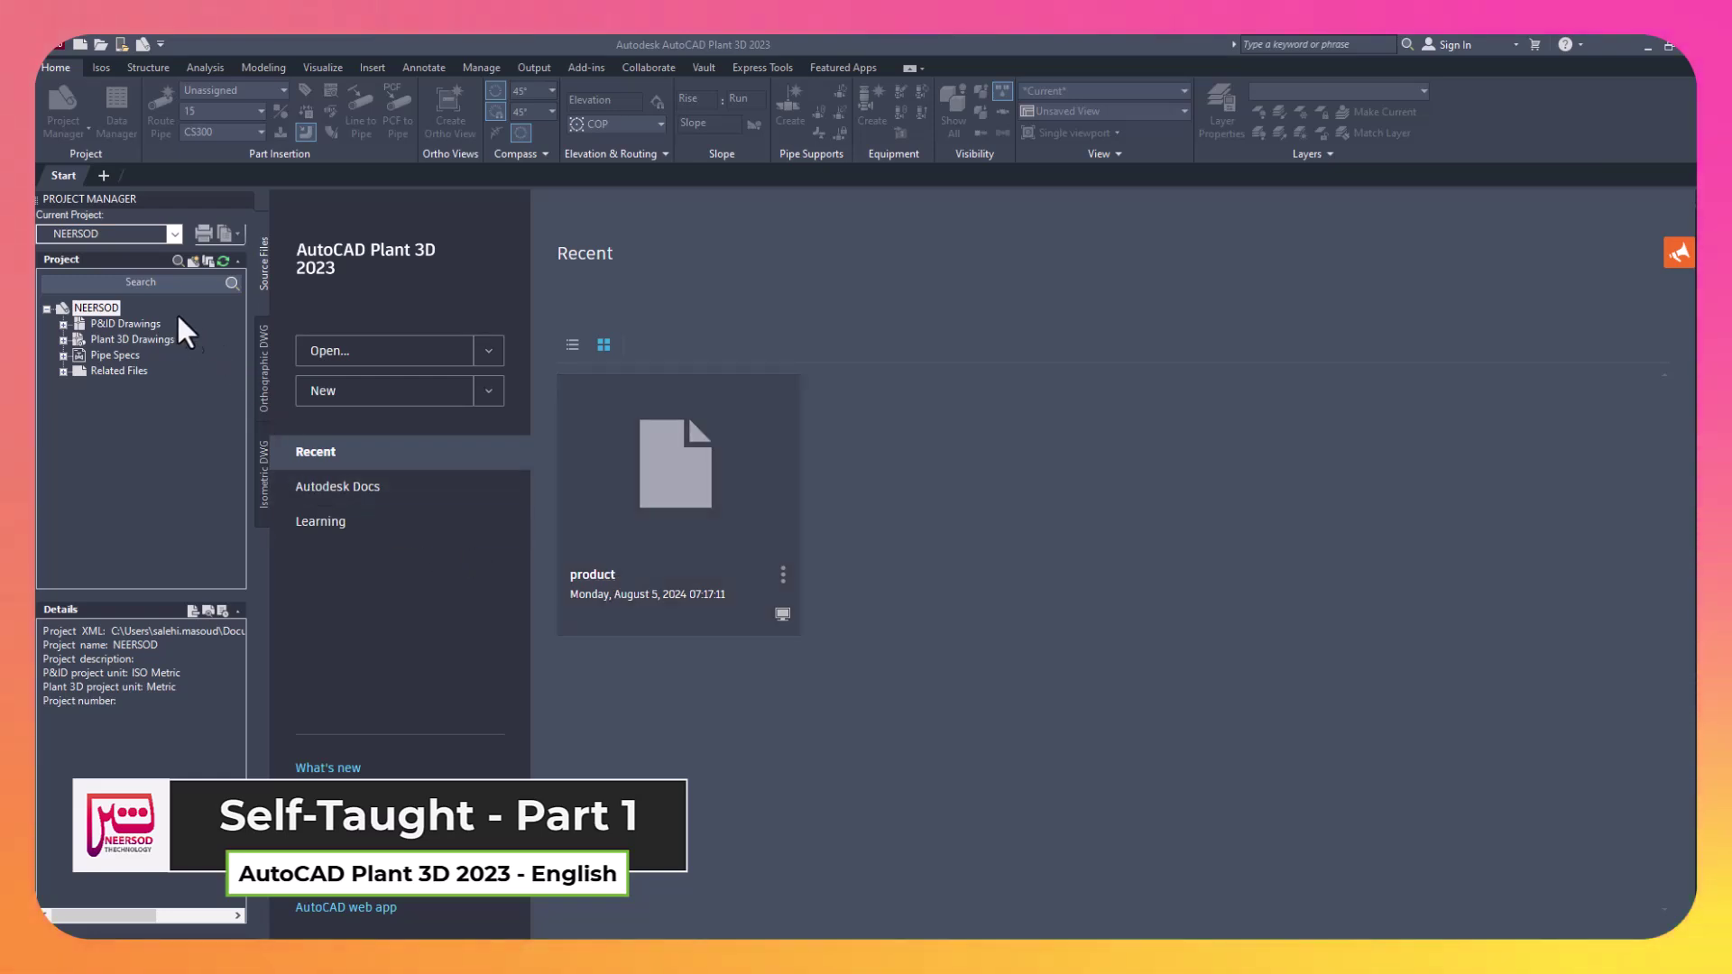
Browse the Project Manager tree, checking the drawing folders and the Pipe Specs list
left_click(65, 324)
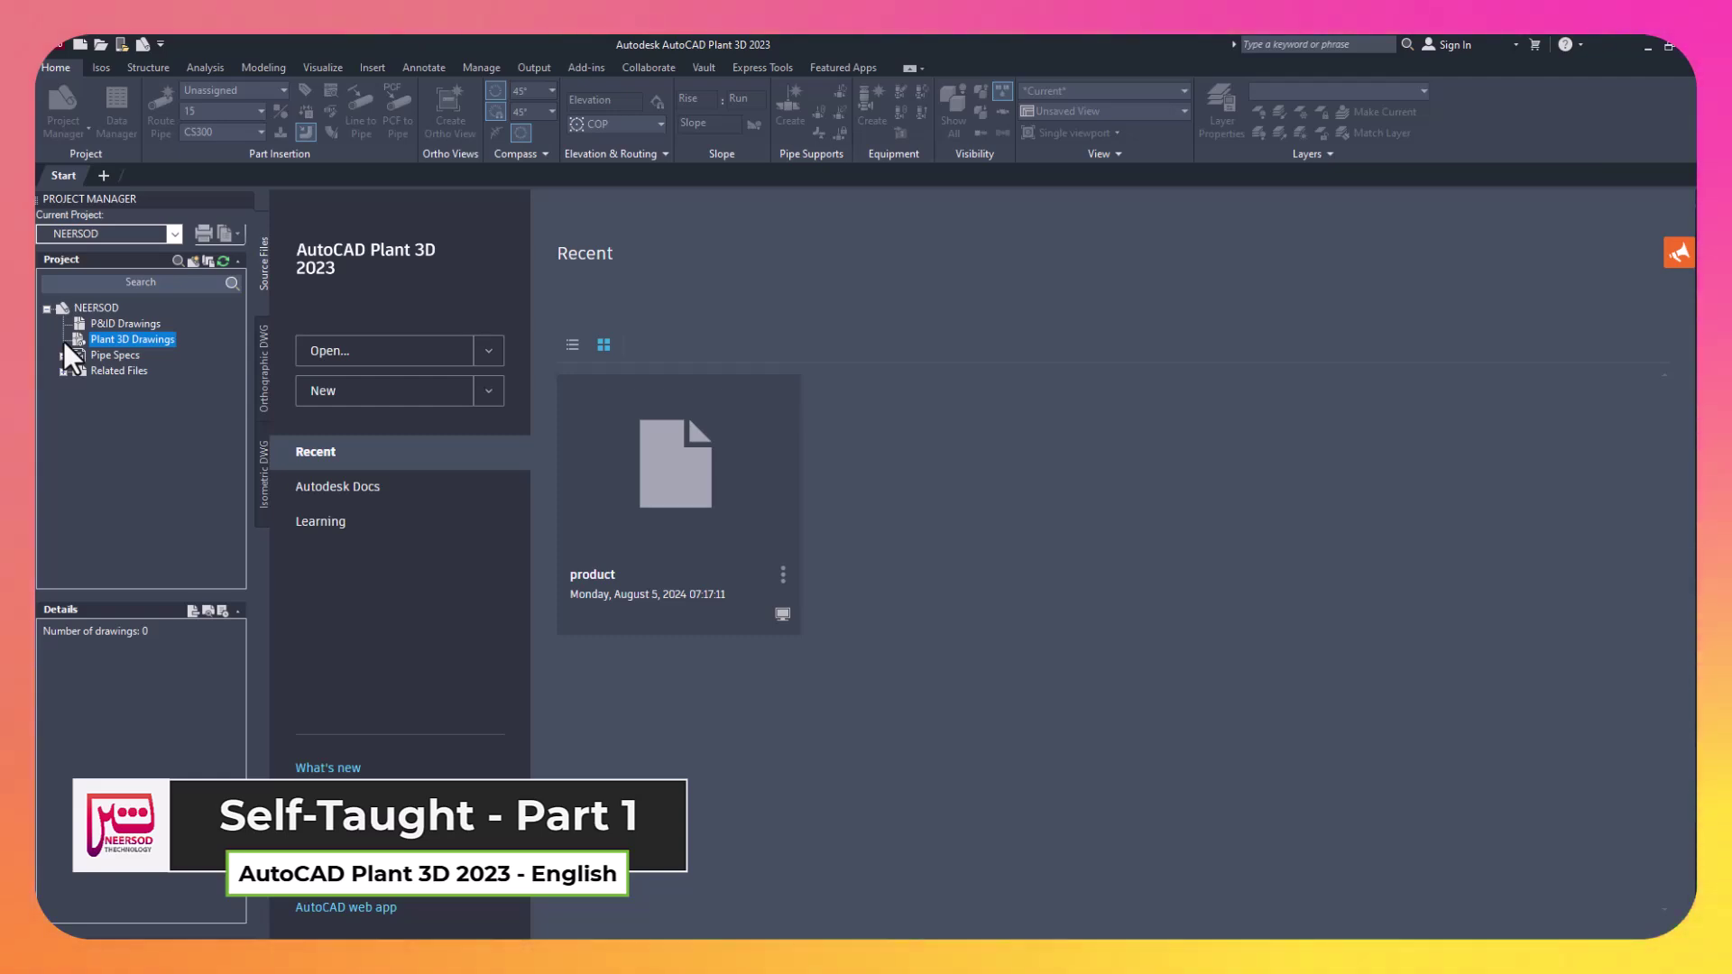
left_click(62, 355)
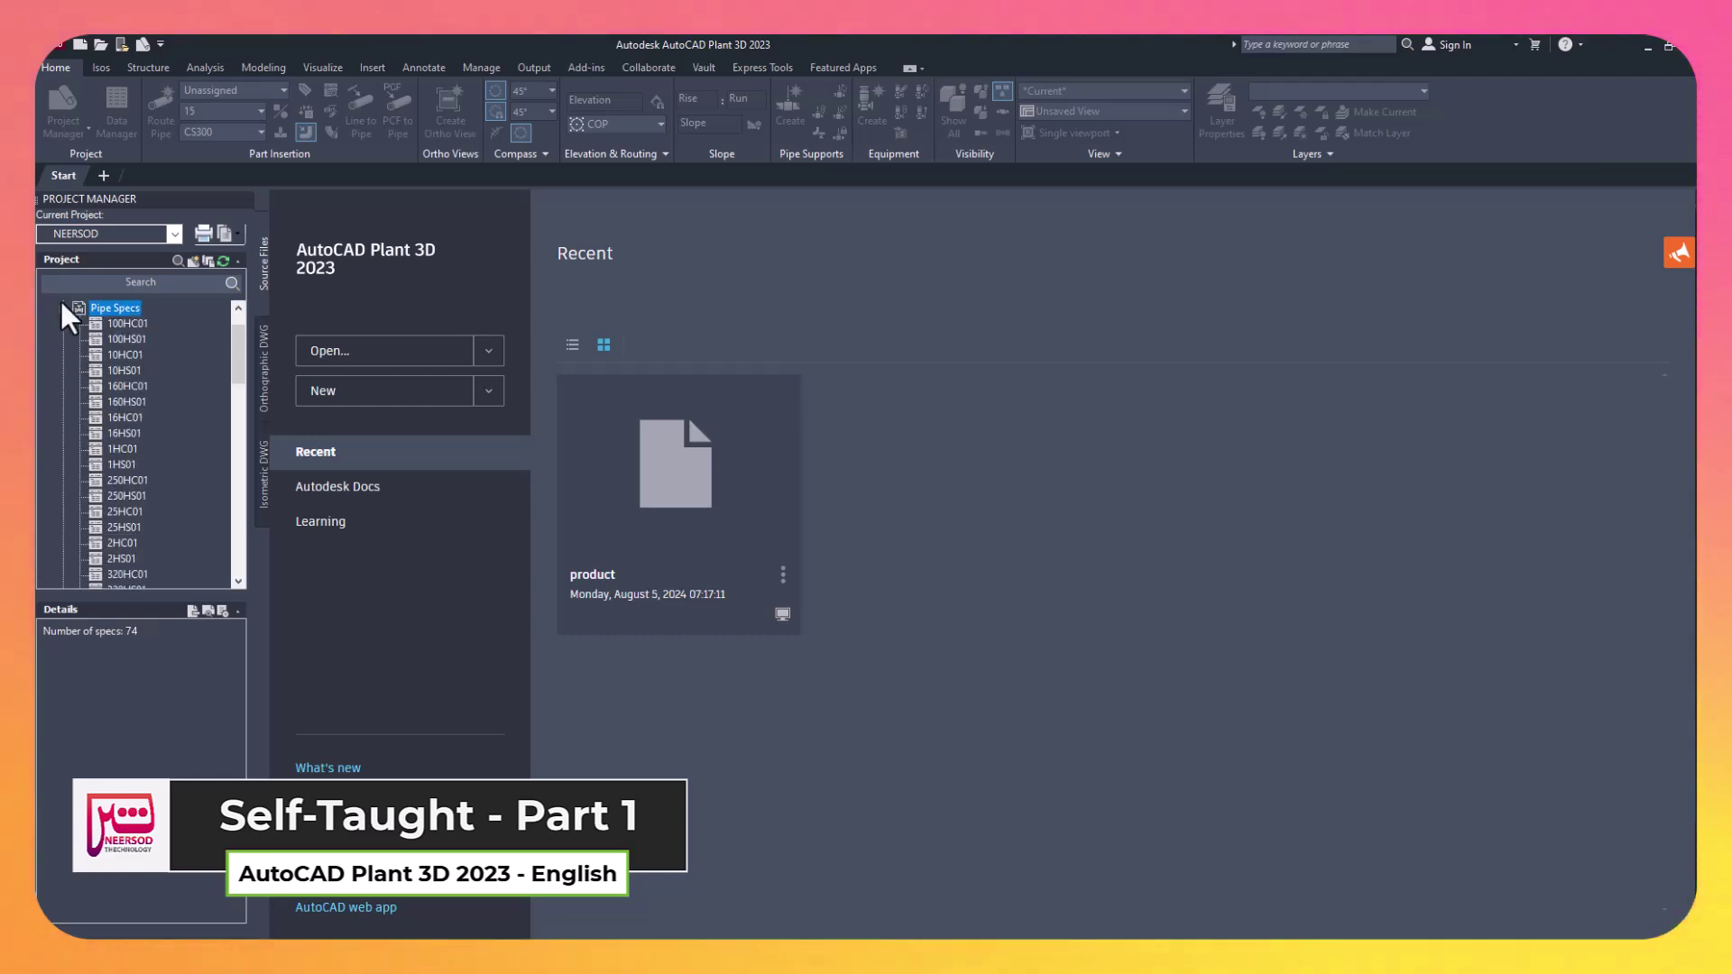
left_click(61, 308)
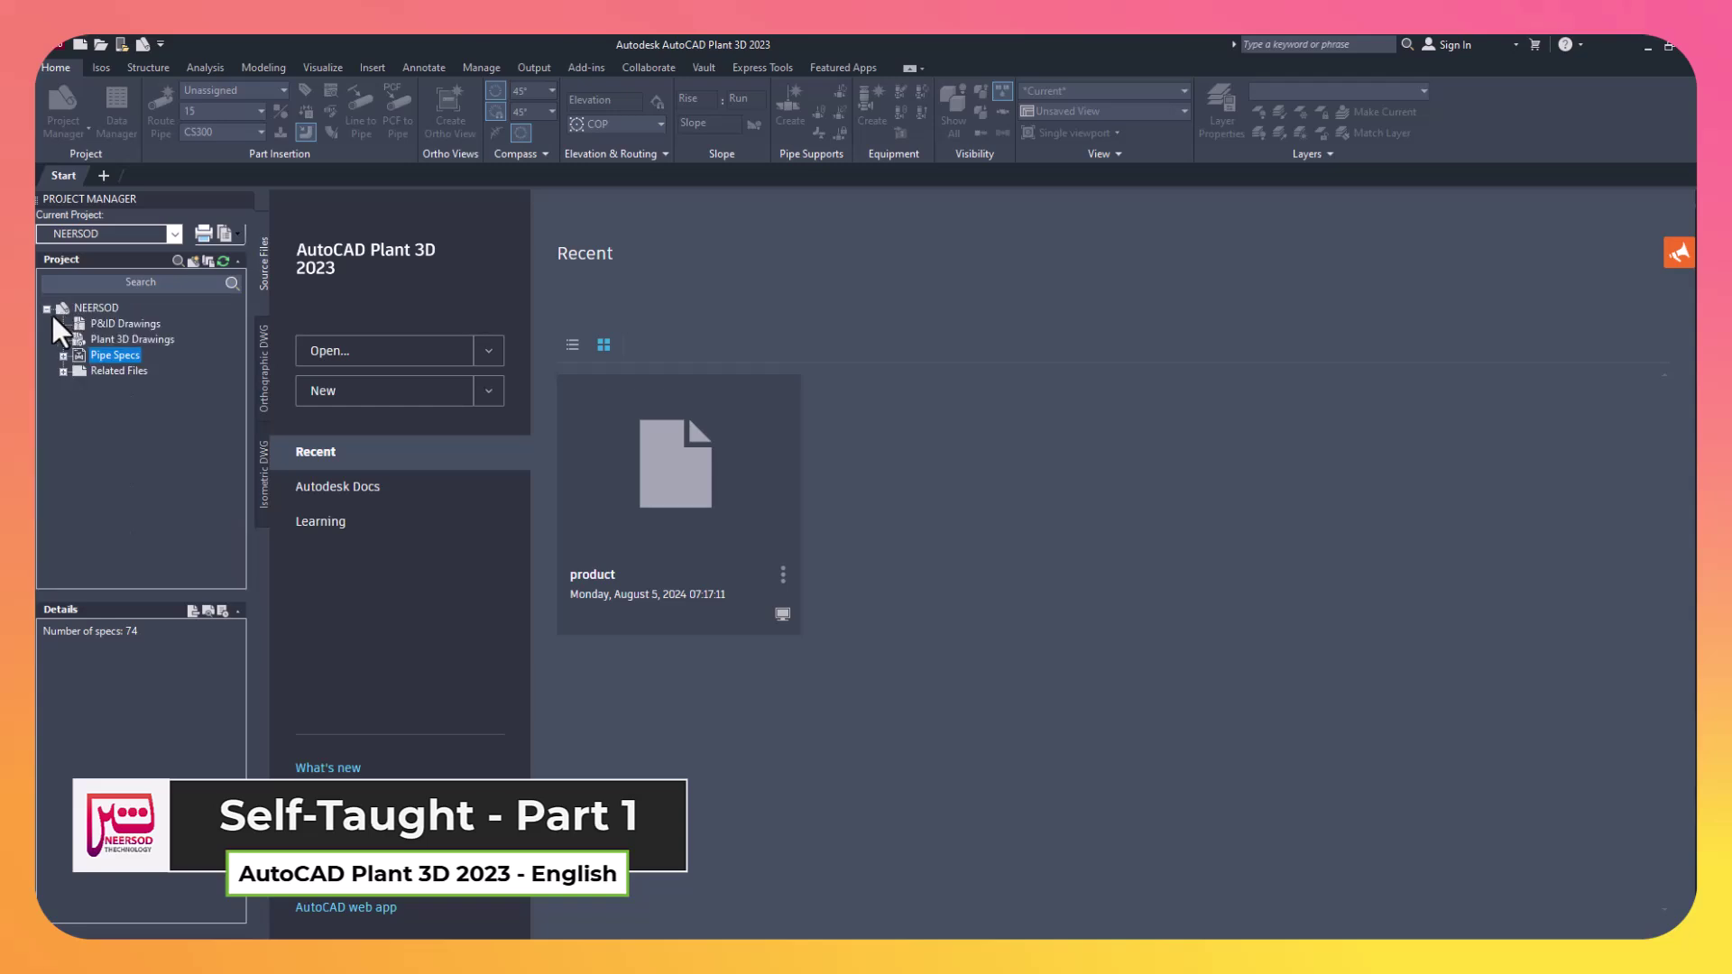
left_click(120, 323)
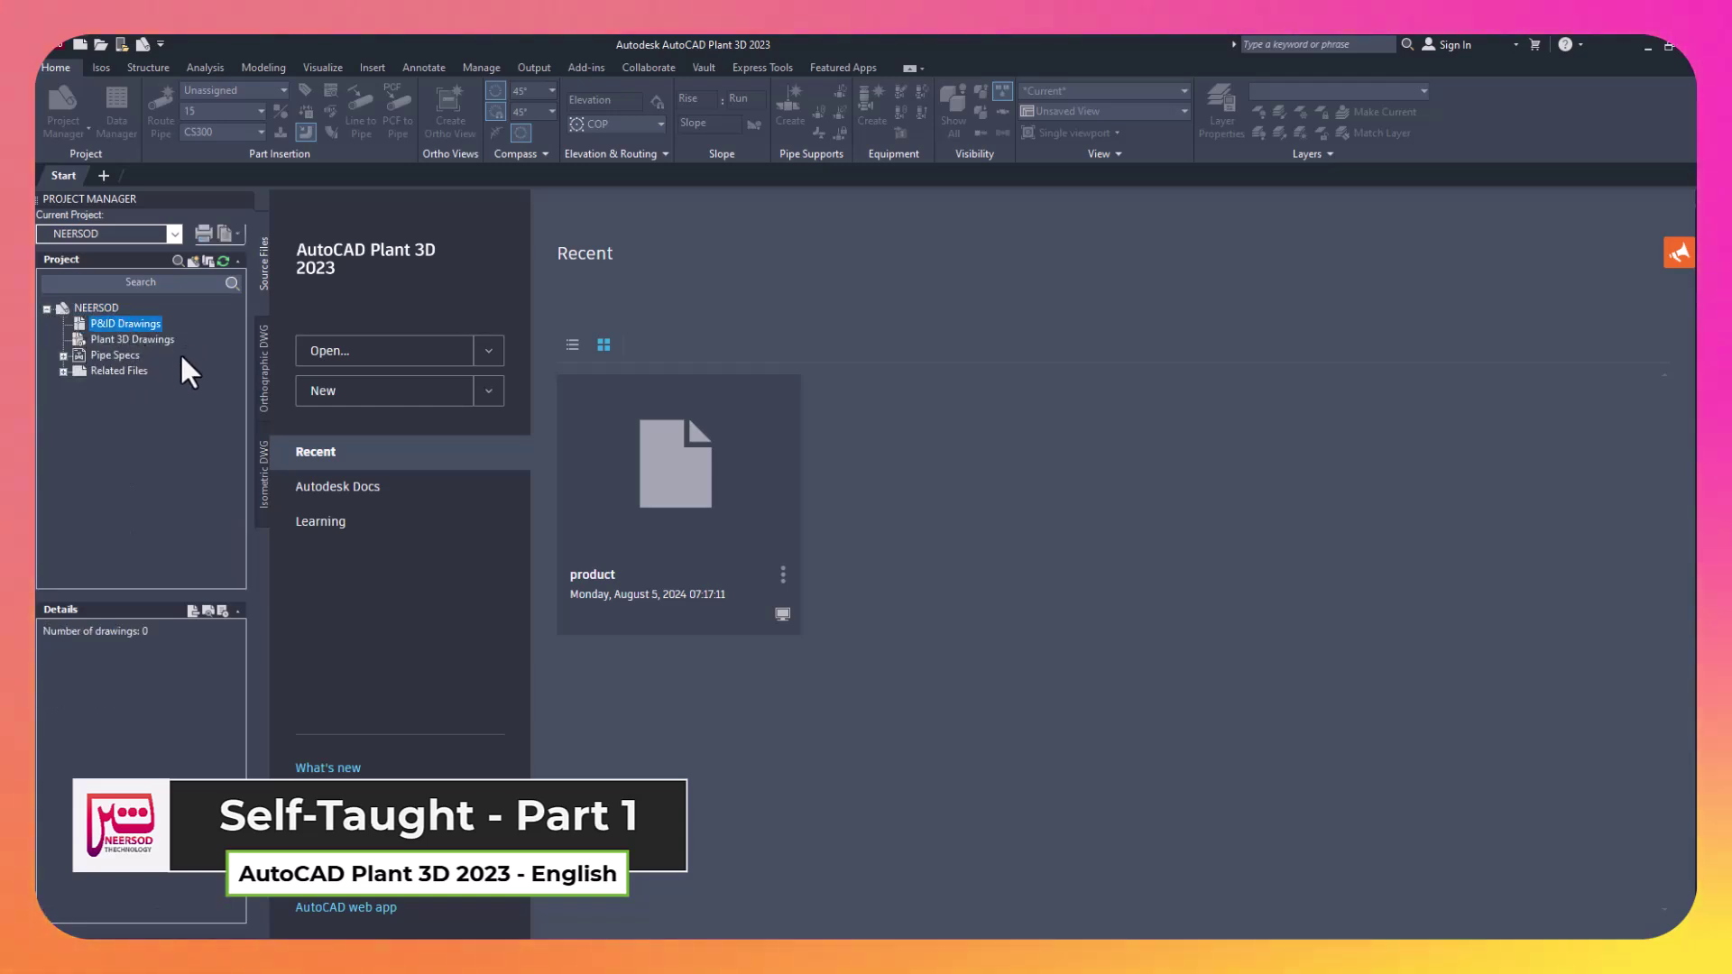
left_click(107, 340)
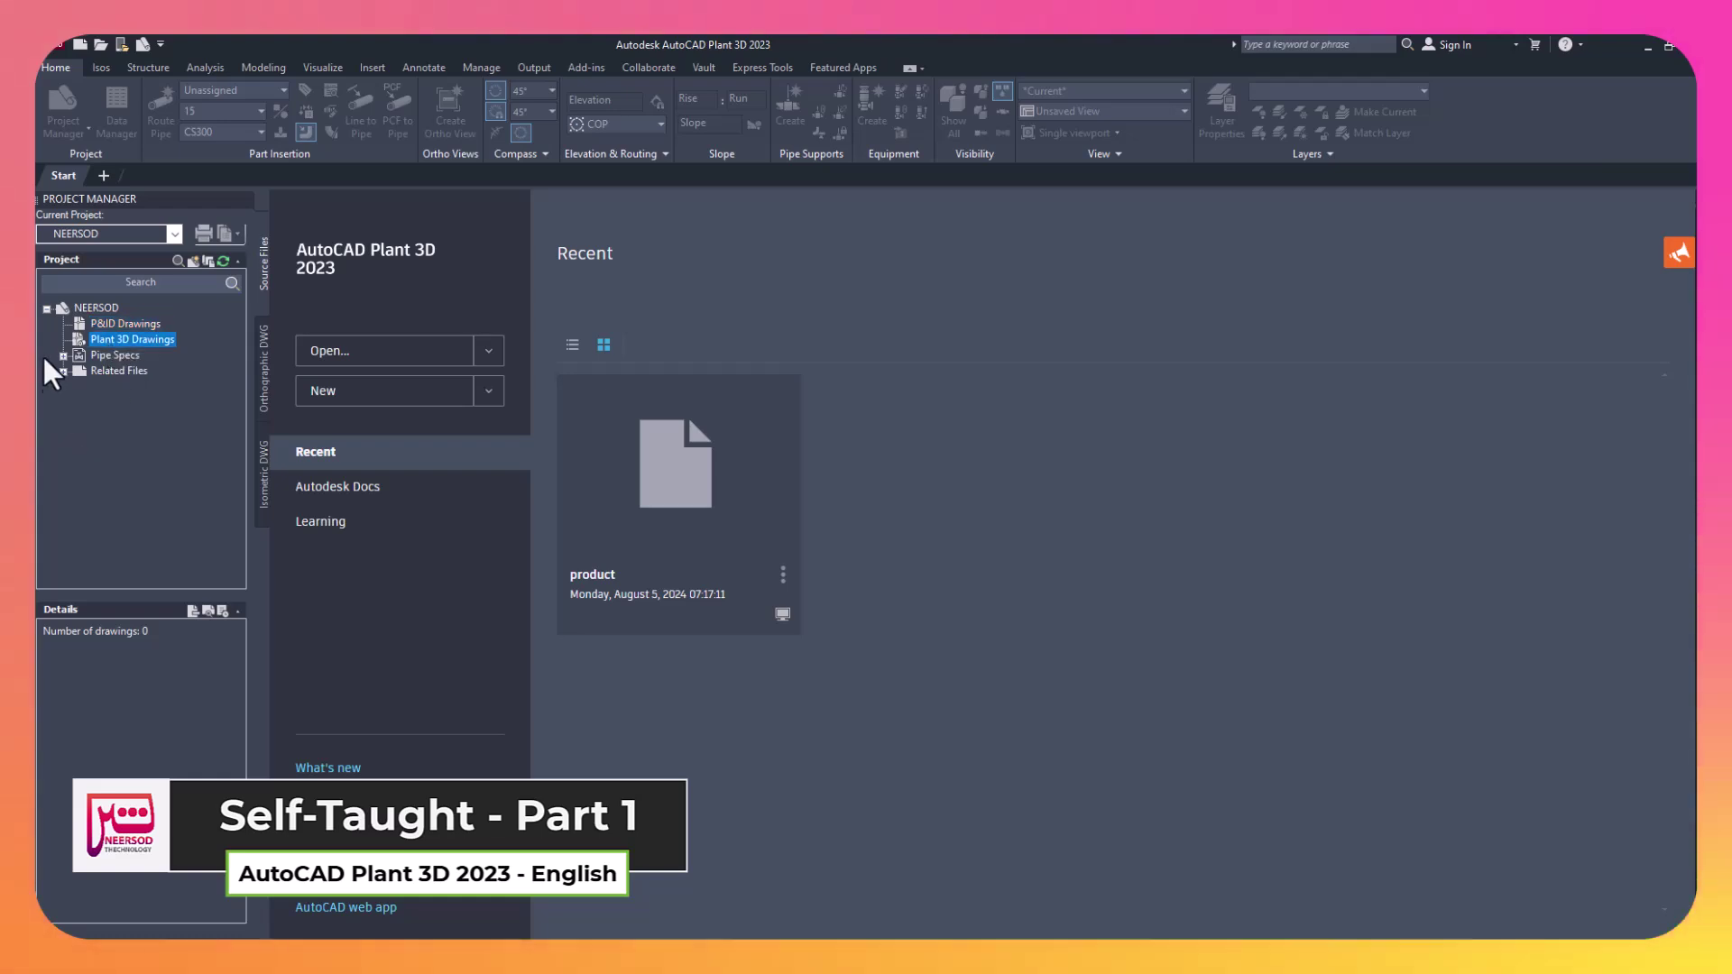
left_click(64, 354)
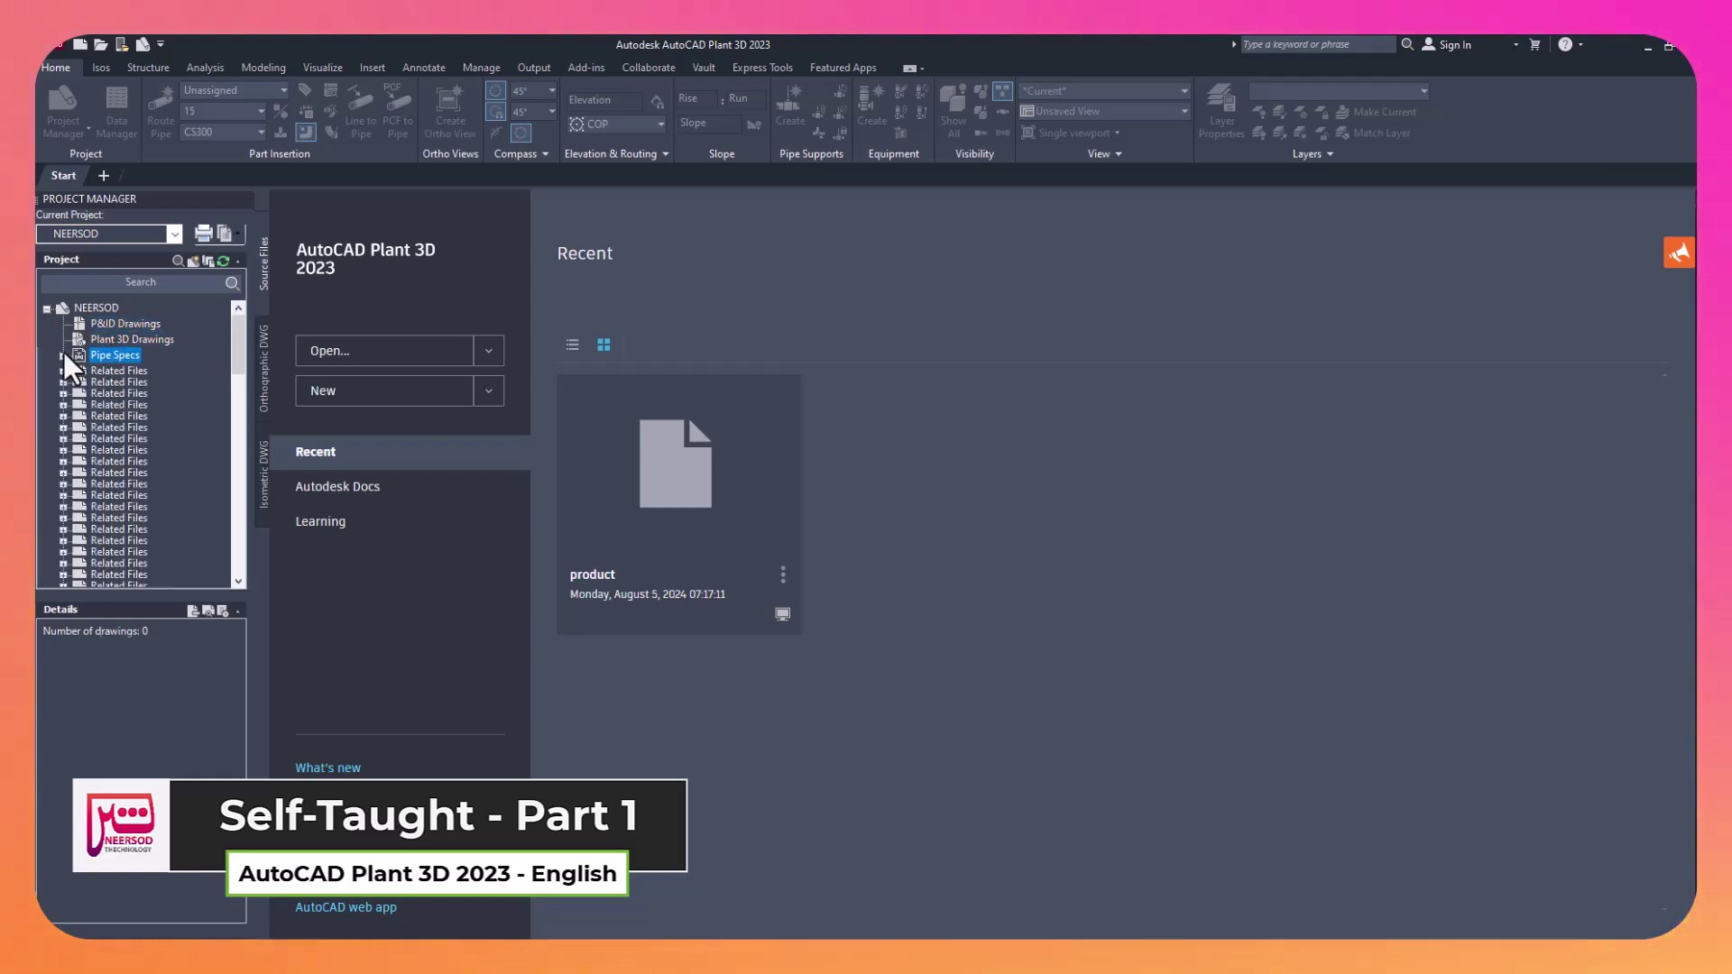
scroll(119, 478, "down", 3)
scroll(43, 358, "up", 2)
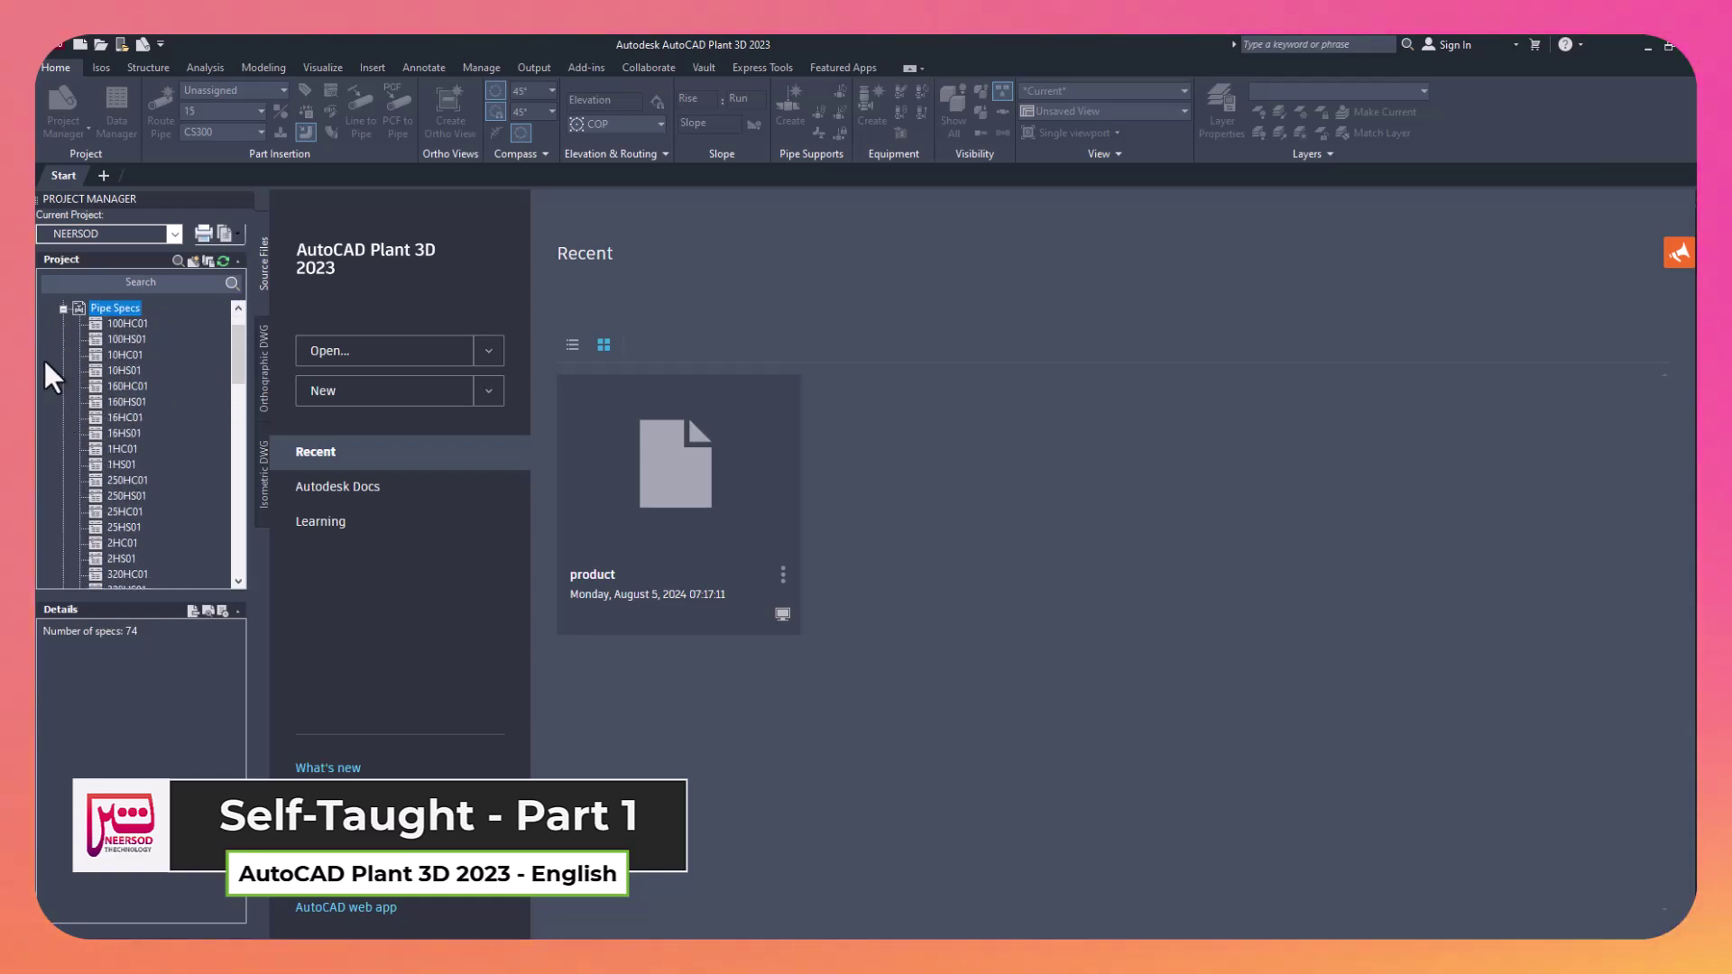
scroll(43, 357, "up", 1)
left_click(63, 355)
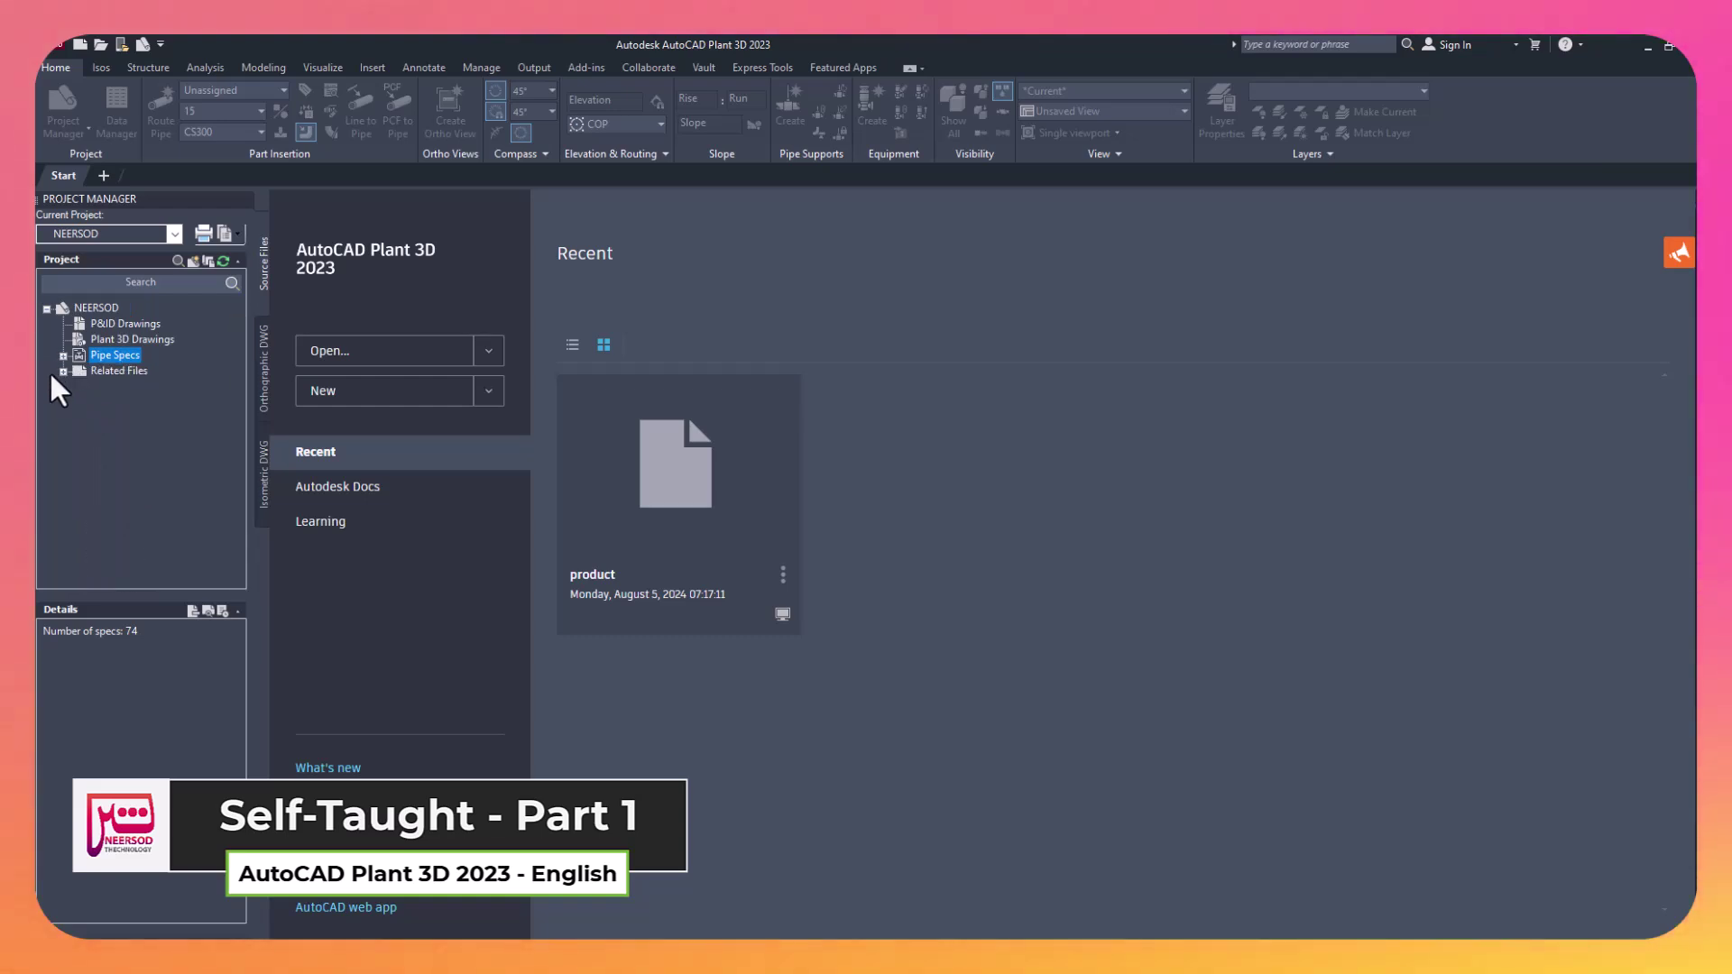
Switch between the project's orthographic, isometric and source file drawing trees
left_click(270, 371)
left_click(263, 454)
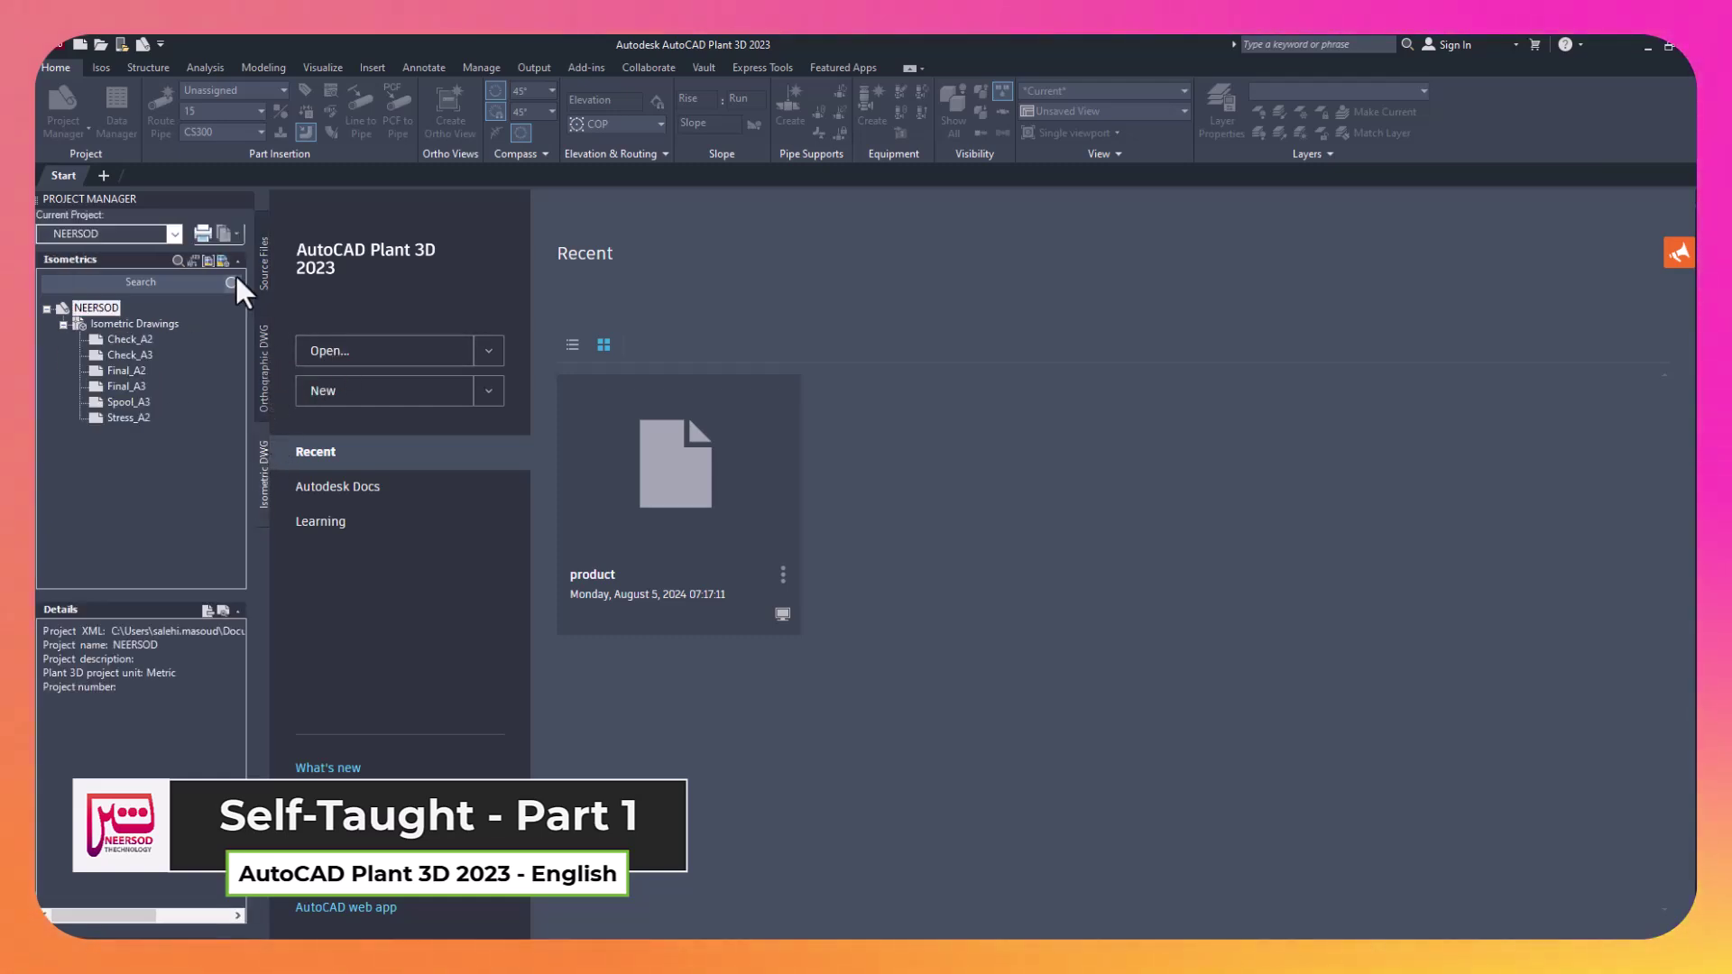
left_click(265, 251)
left_click(267, 363)
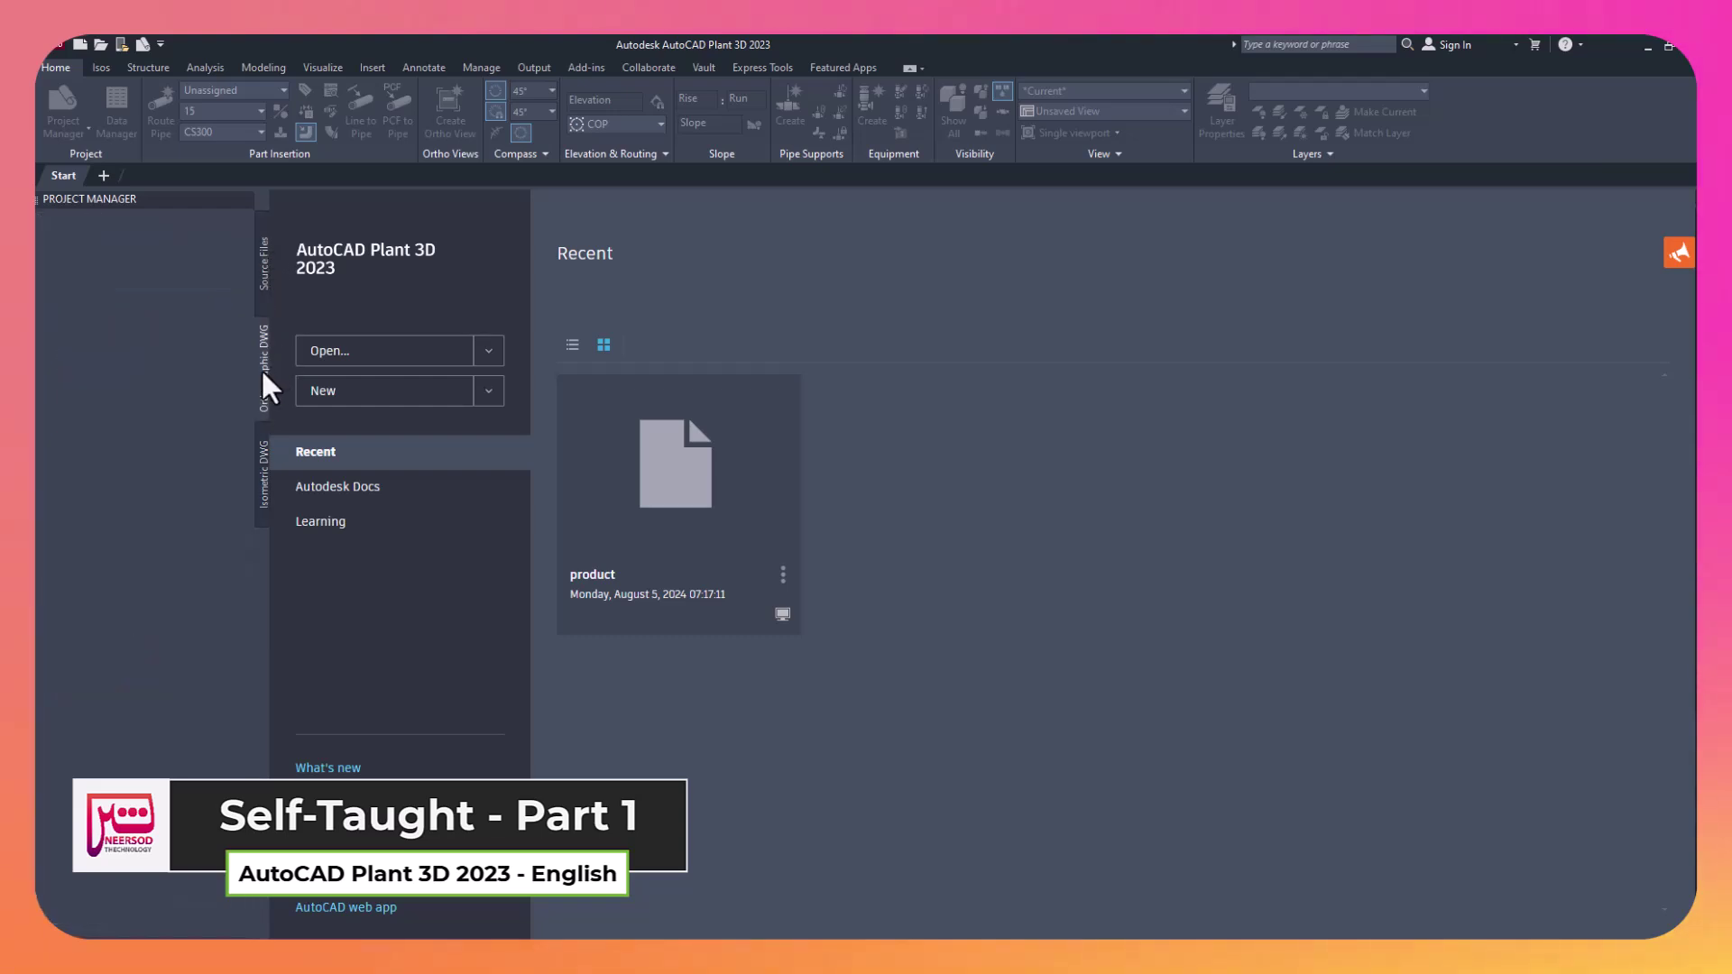
left_click(258, 279)
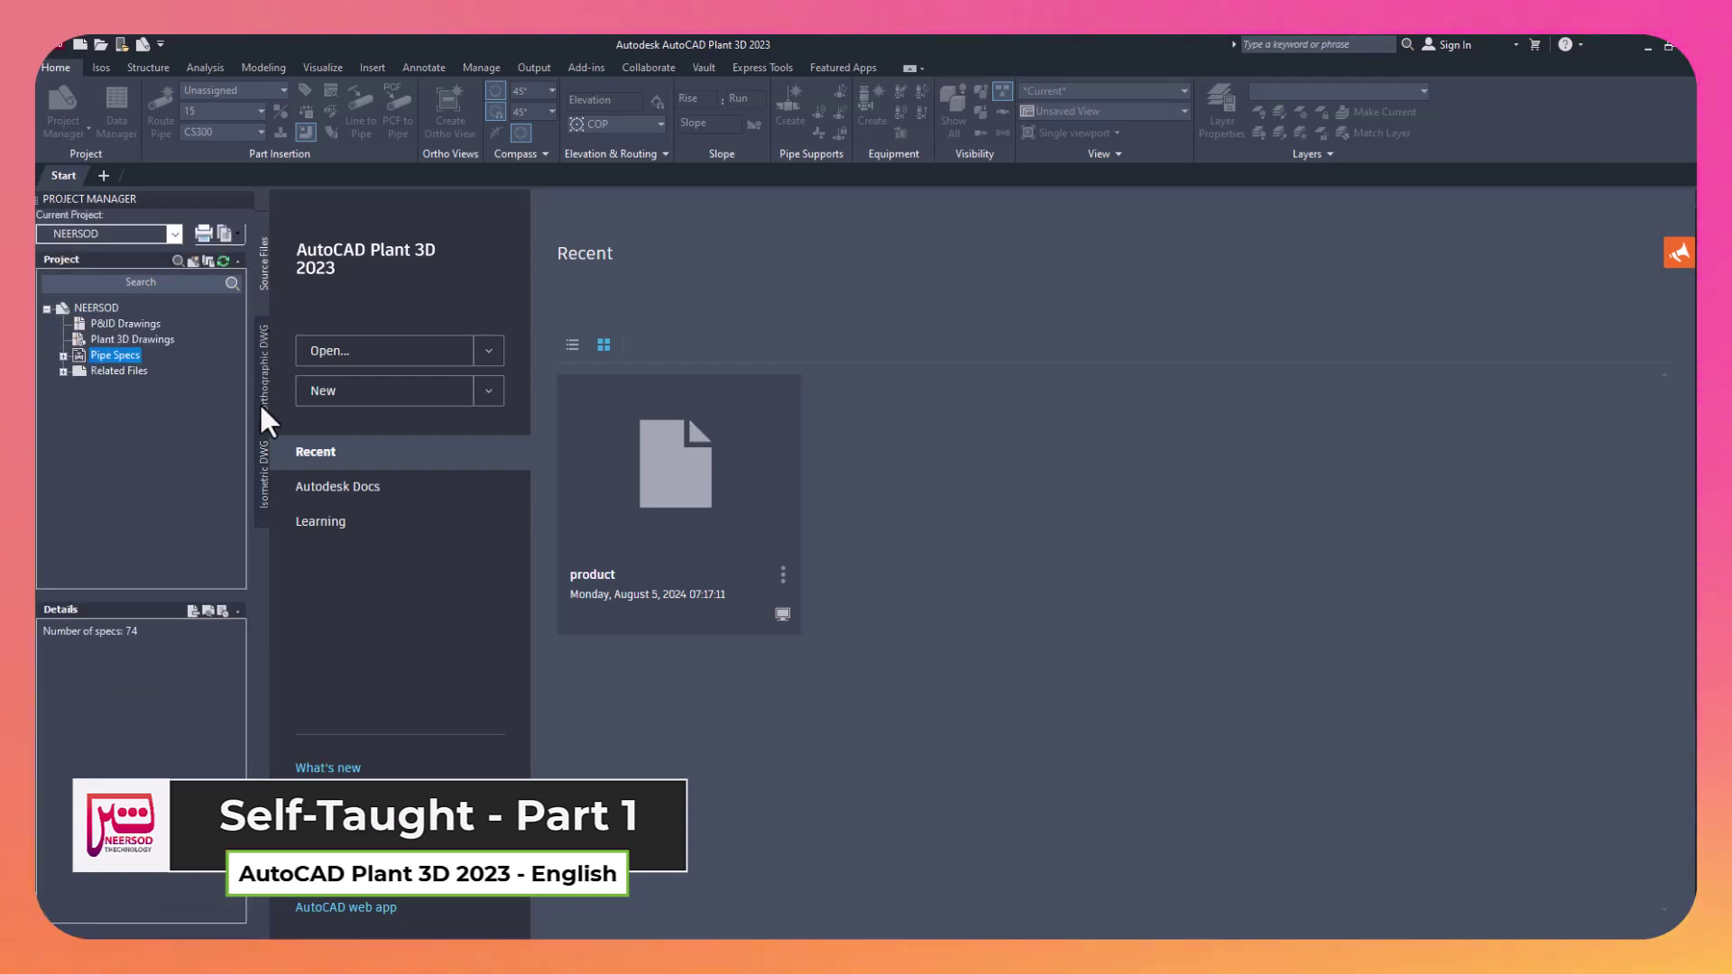
Create a new blank drawing, then tour the Isos, Structure, Analysis, Modeling and Visualize tabs
left_click(375, 391)
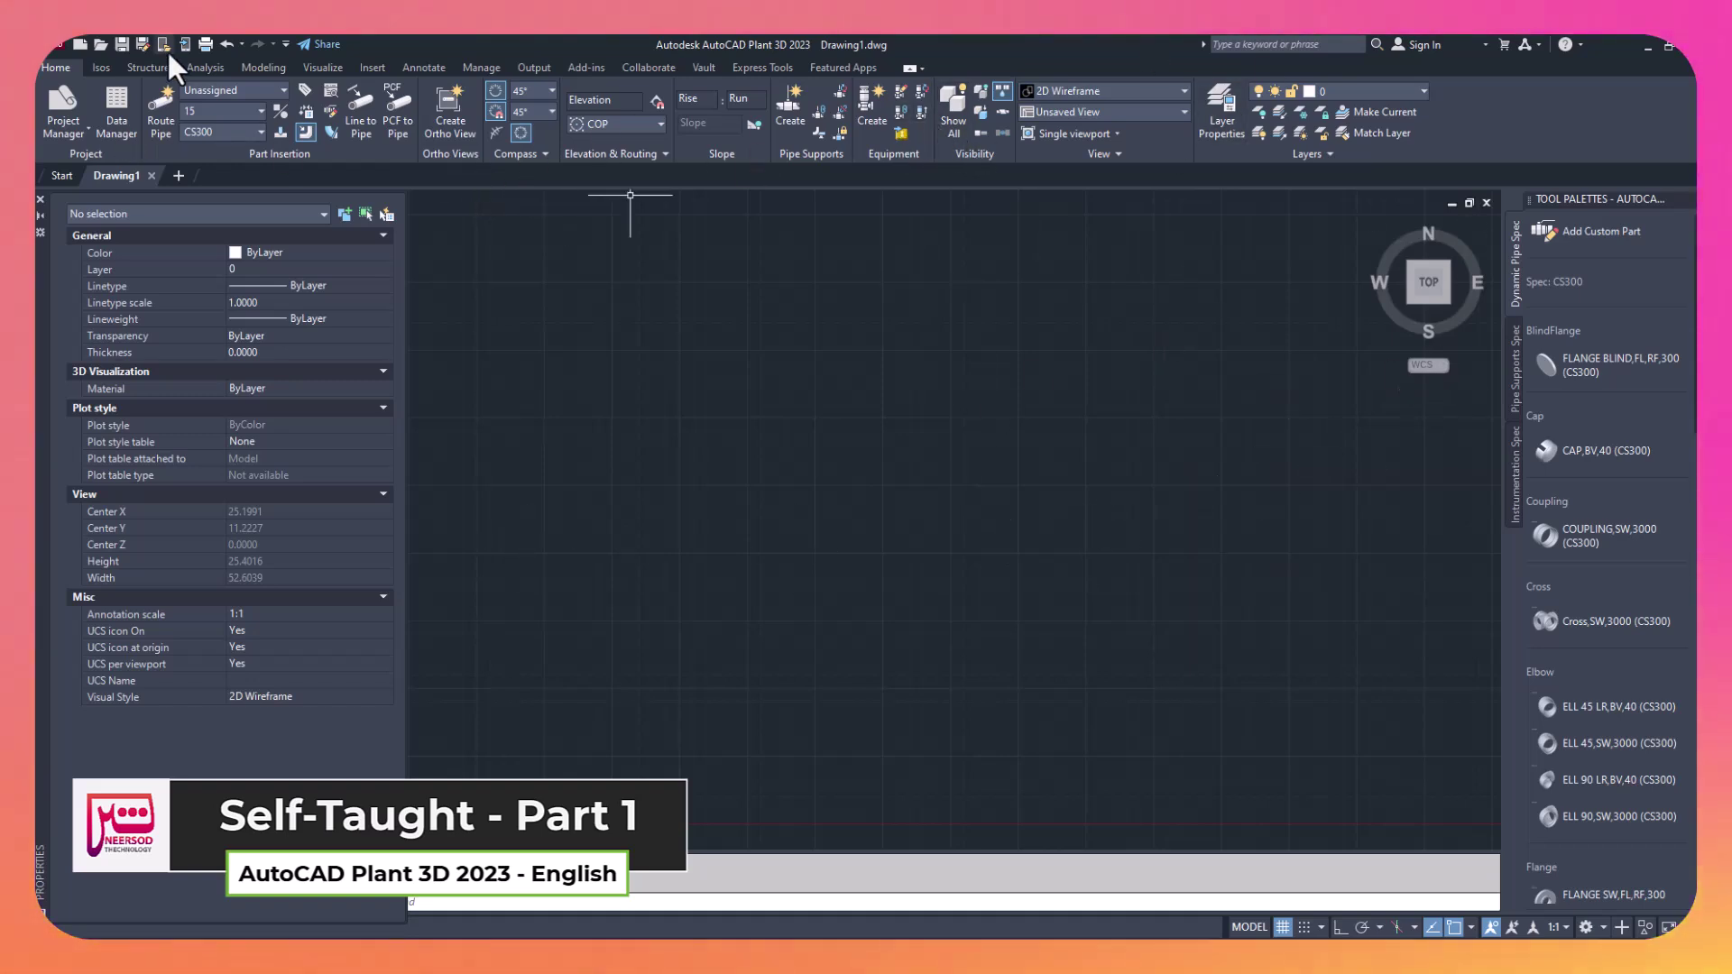
left_click(100, 68)
left_click(147, 68)
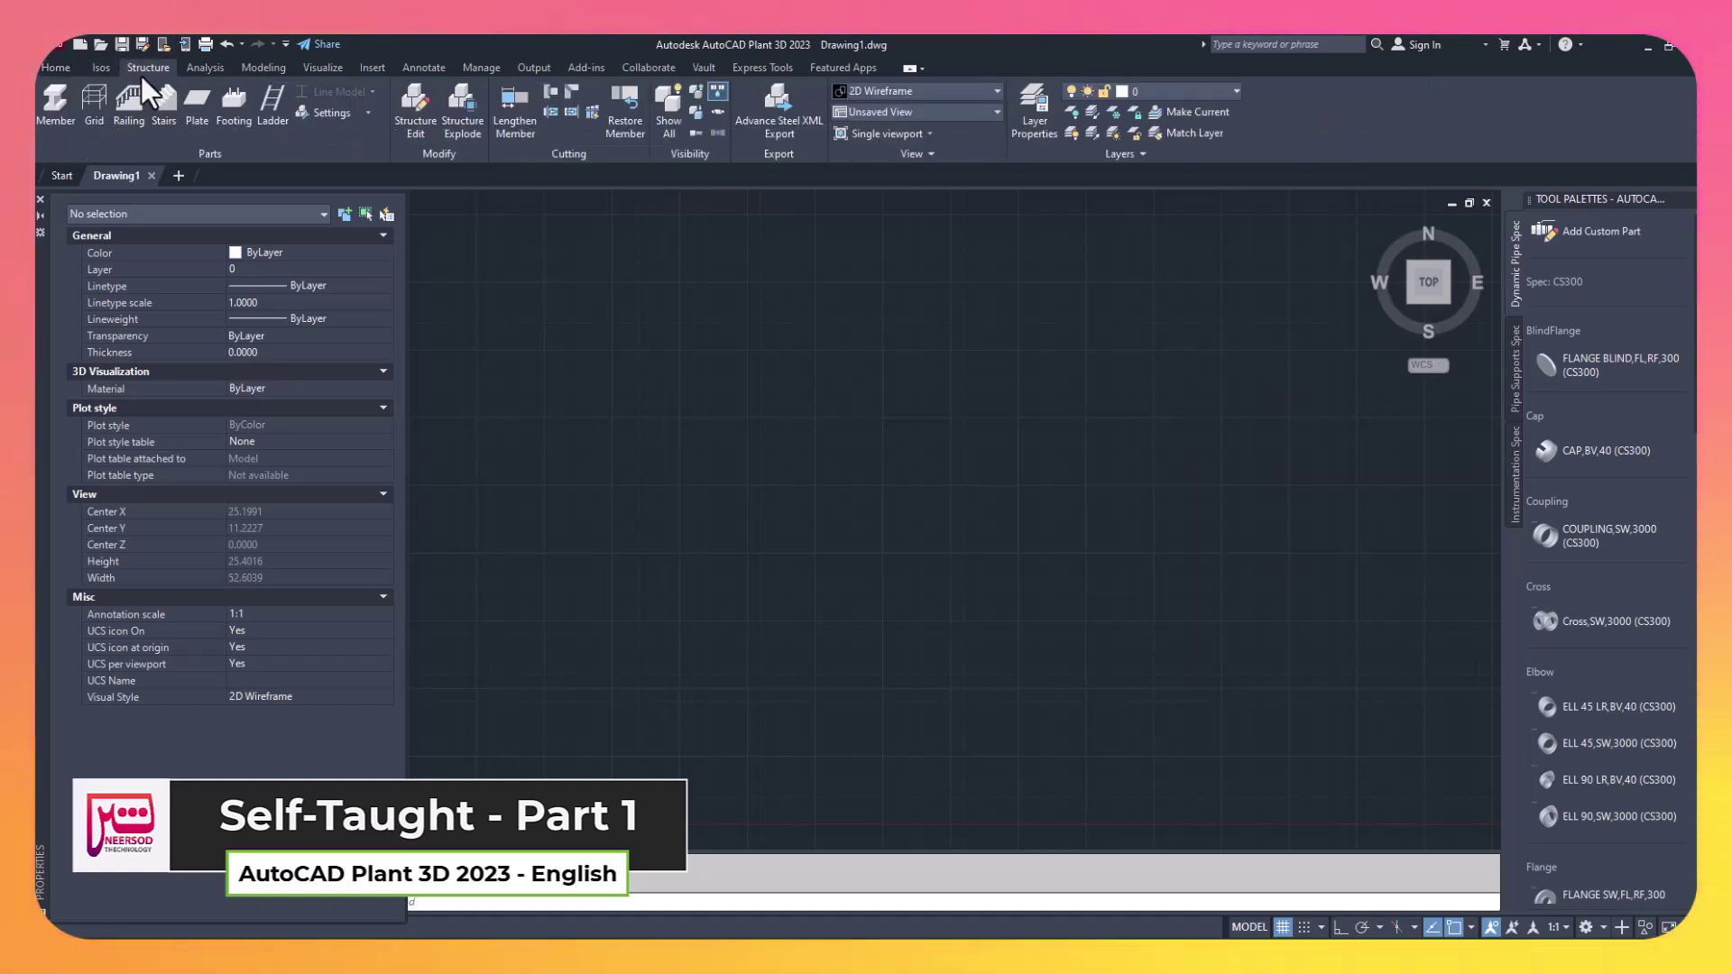
left_click(203, 67)
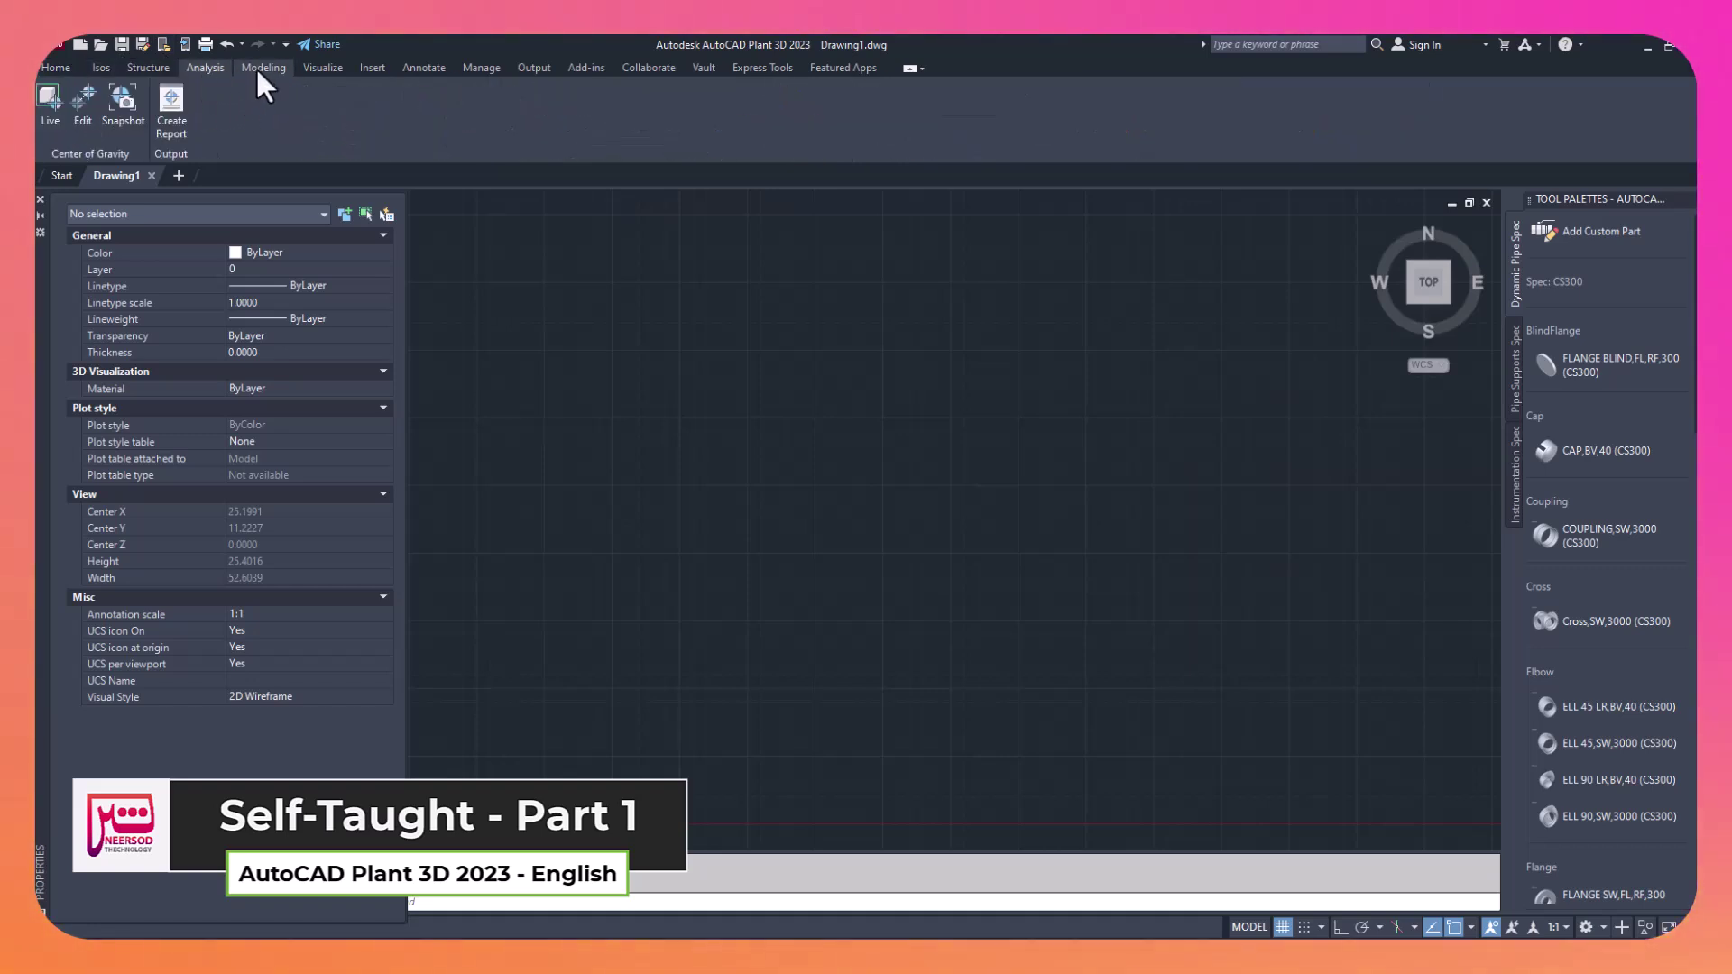
left_click(259, 68)
left_click(317, 67)
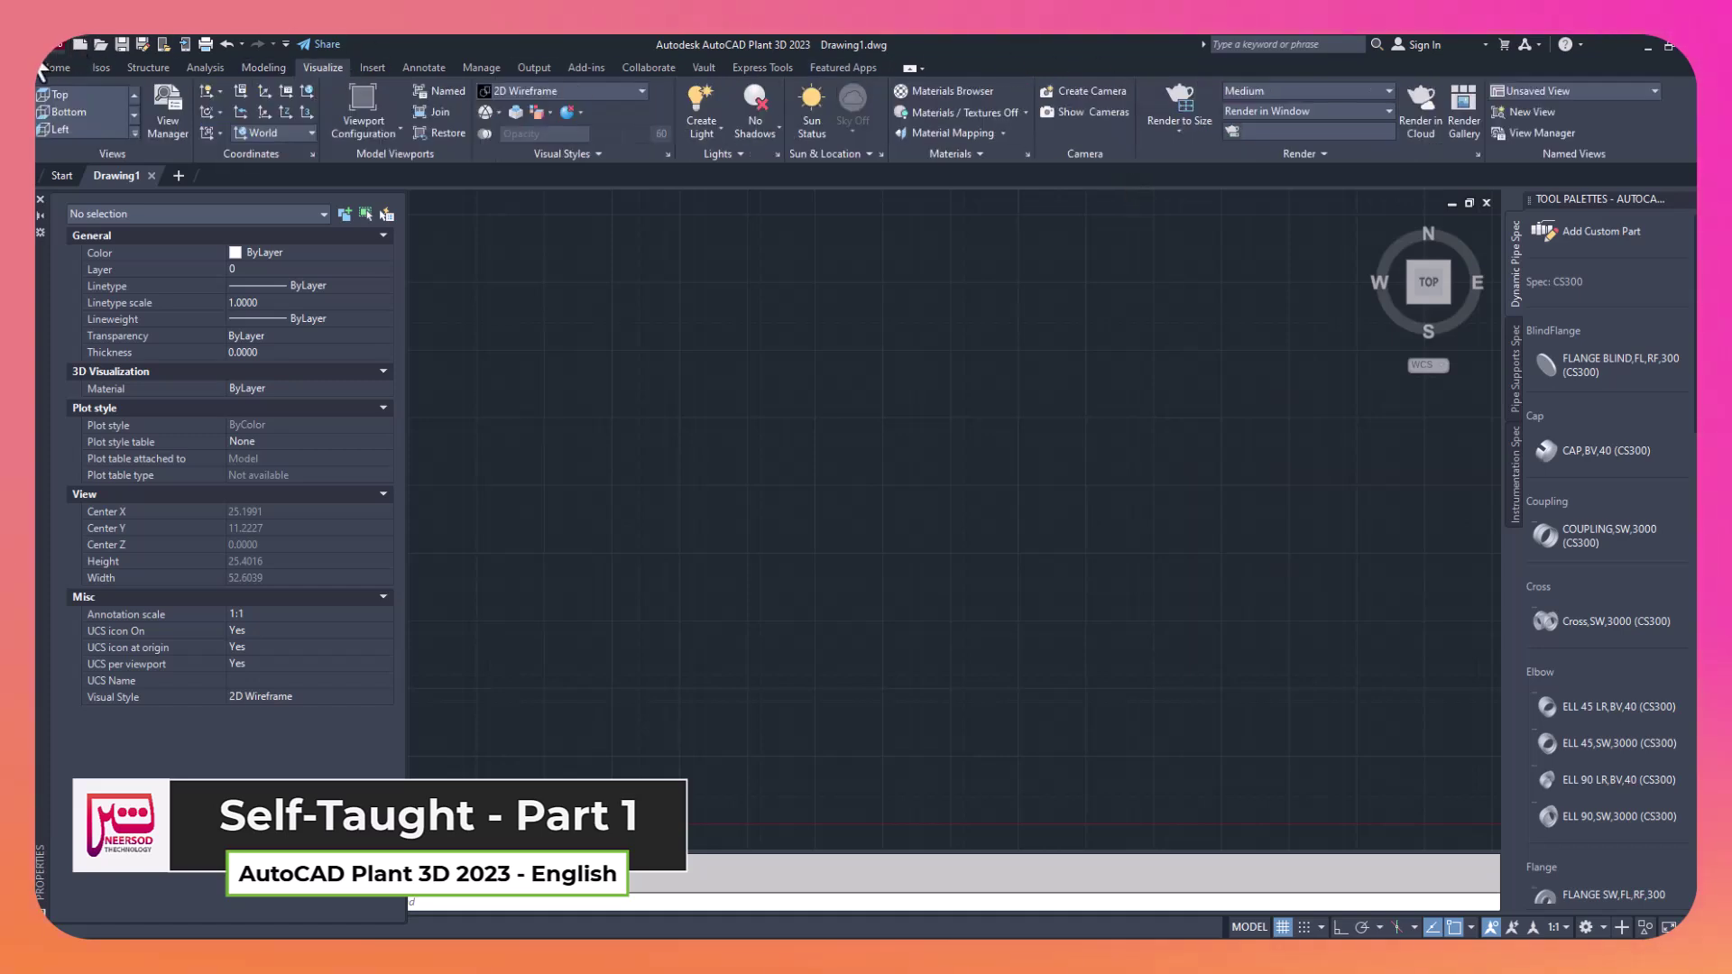
left_click(57, 68)
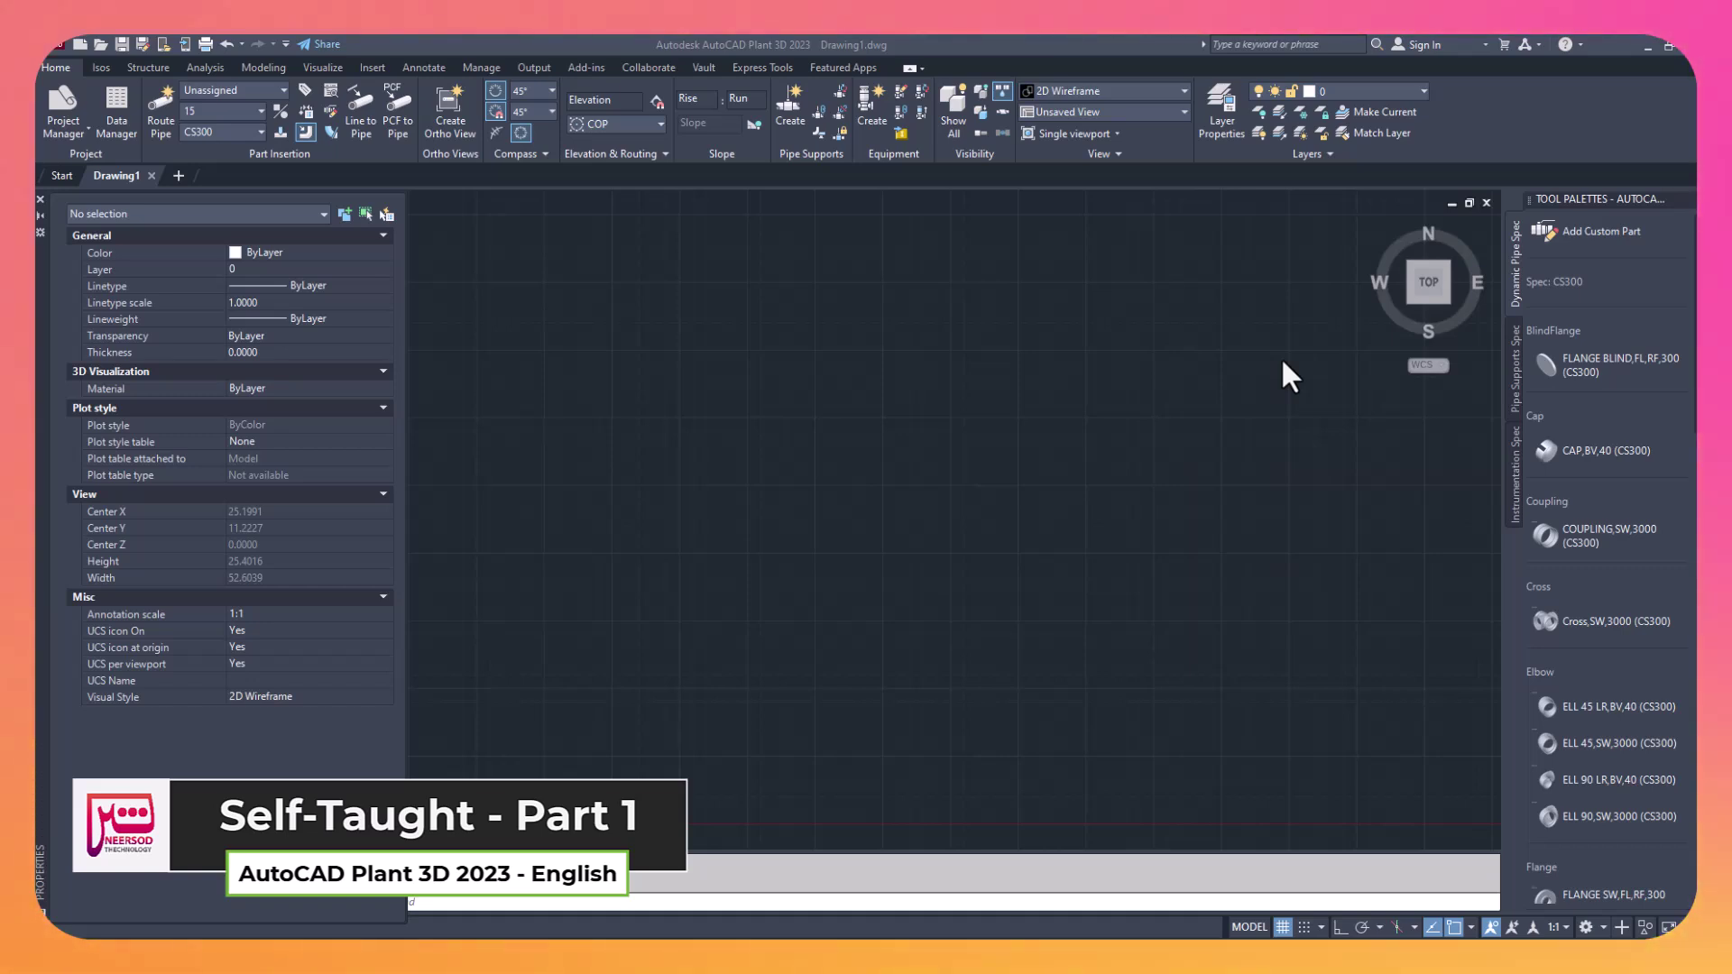
Turn on Object Snap Tracking (F11) and the grid display (F7) for Drawing1
key("F11")
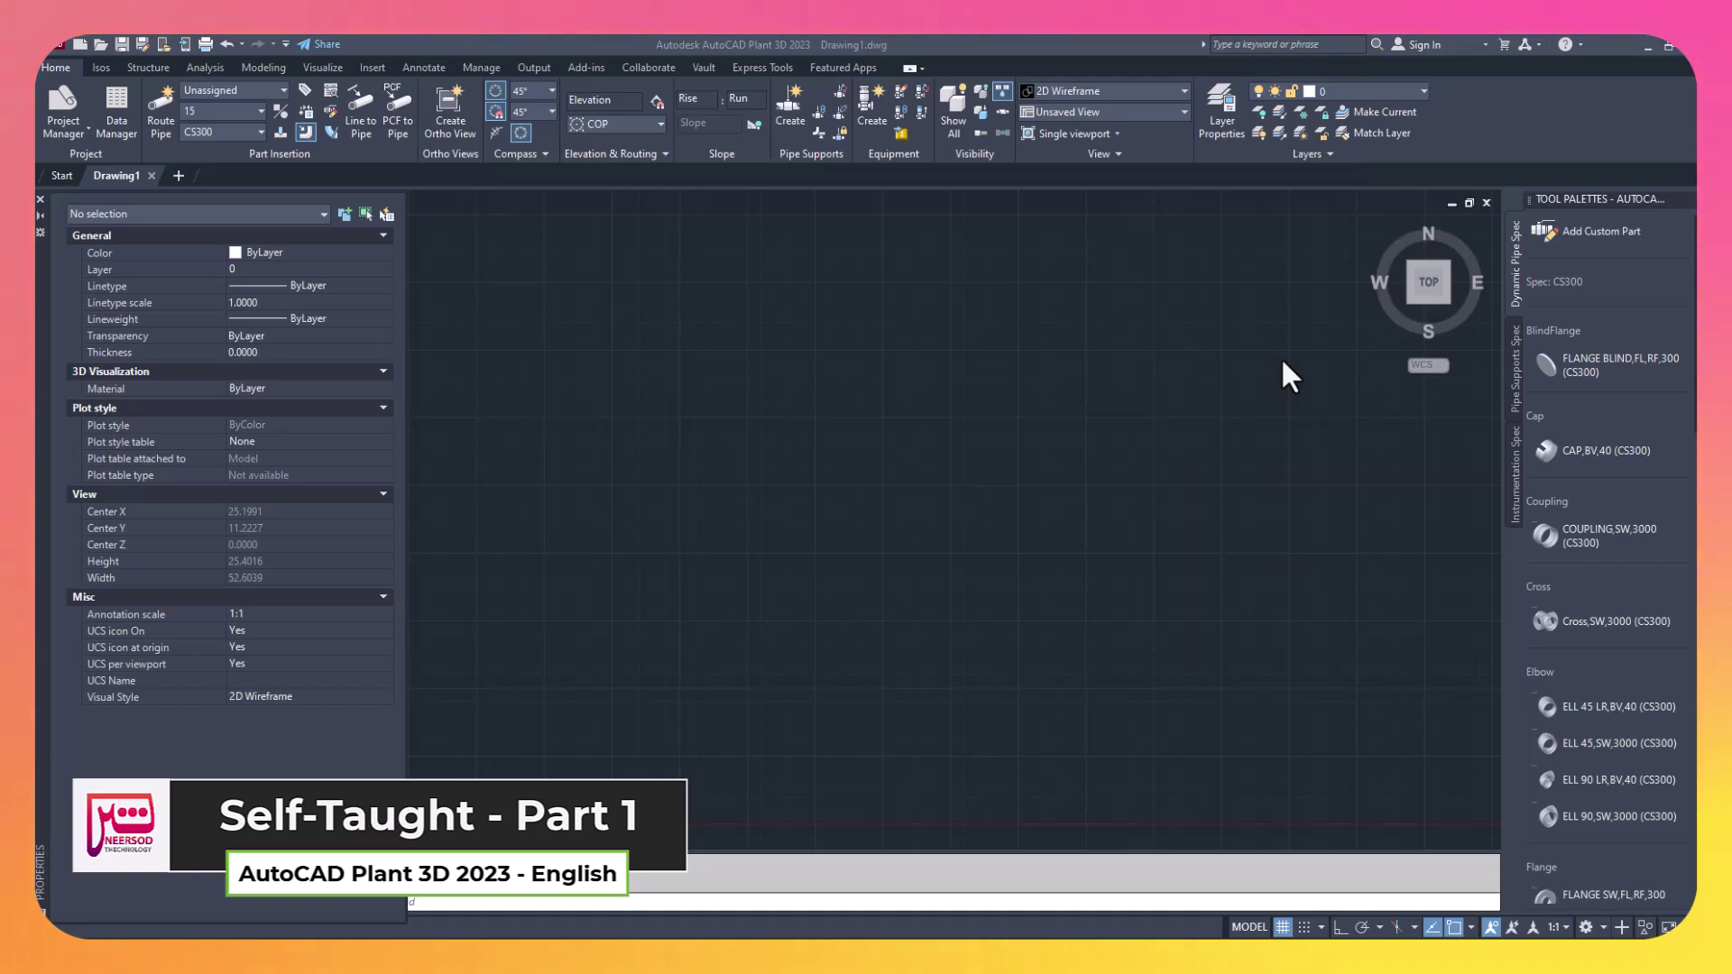
key("F7")
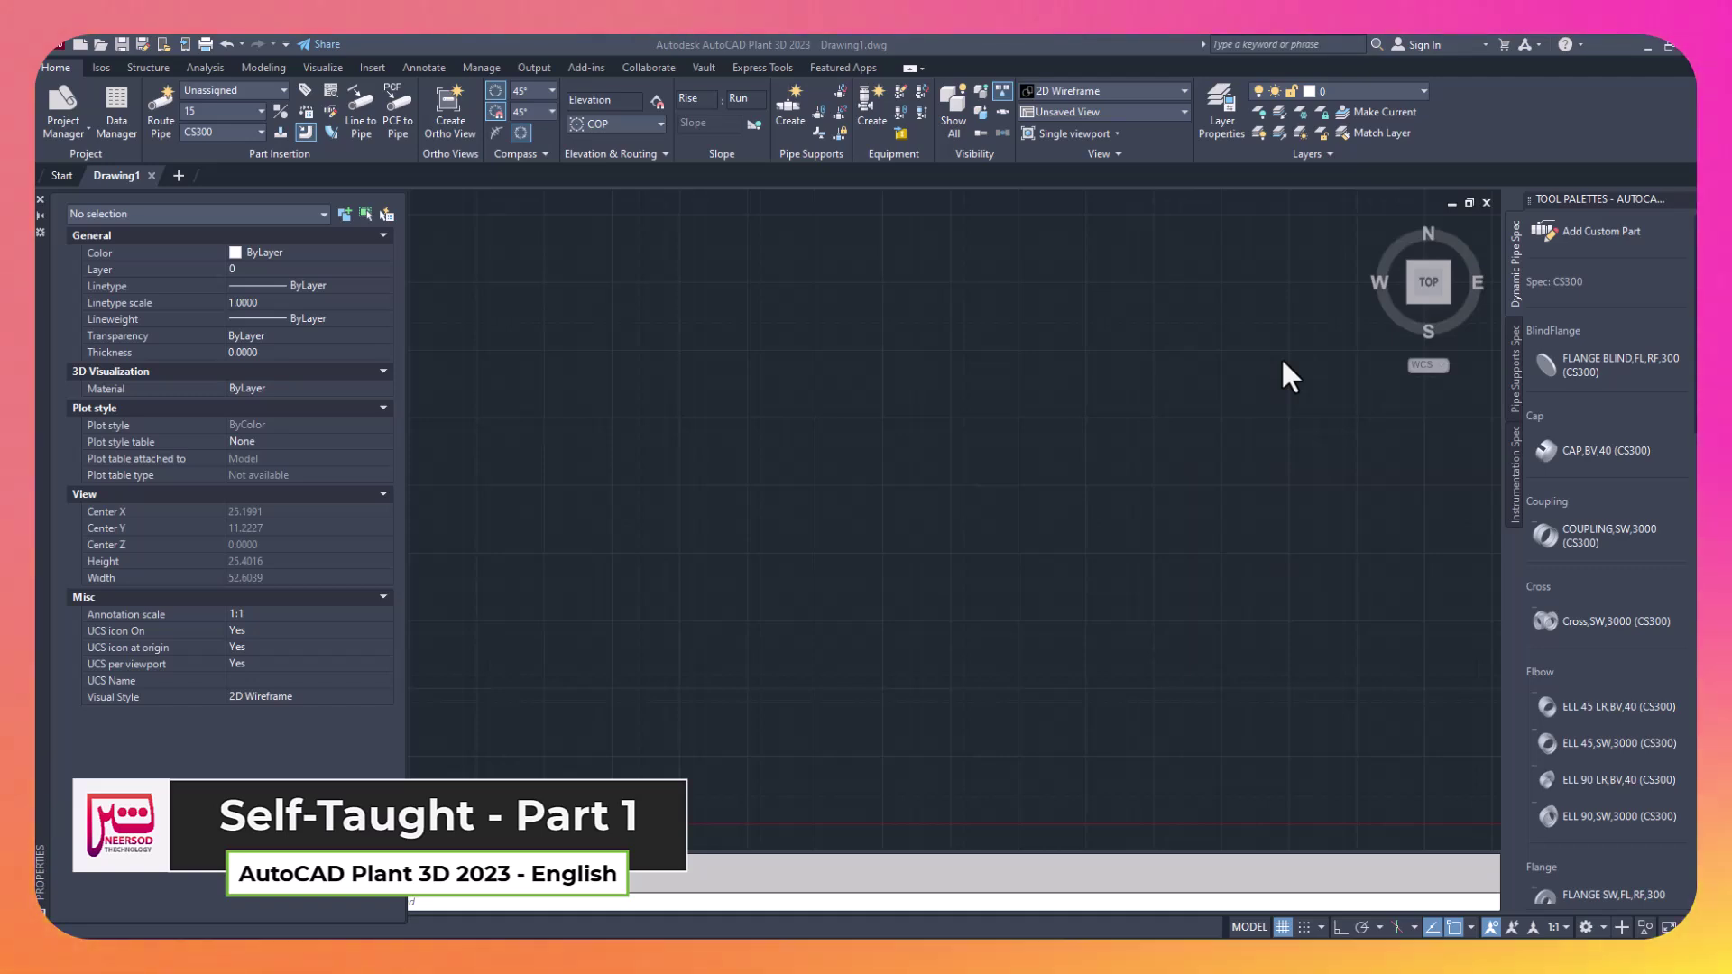